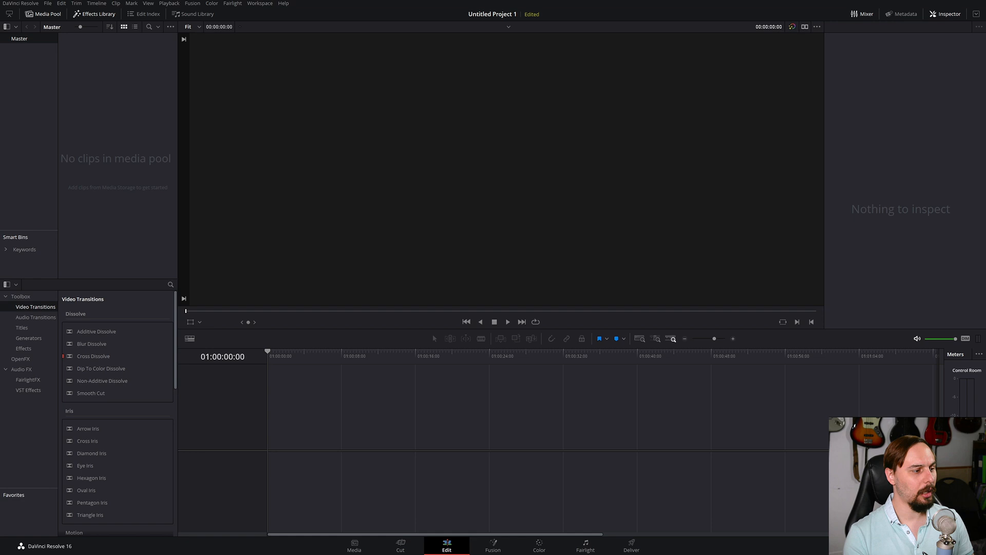
- Import Video Clip.mp4, place it on a new timeline and move to the Fairlight page
mouse_move(0, 176)
left_mouse_down()
mouse_move(56, 176)
mouse_move(112, 116)
left_mouse_up()
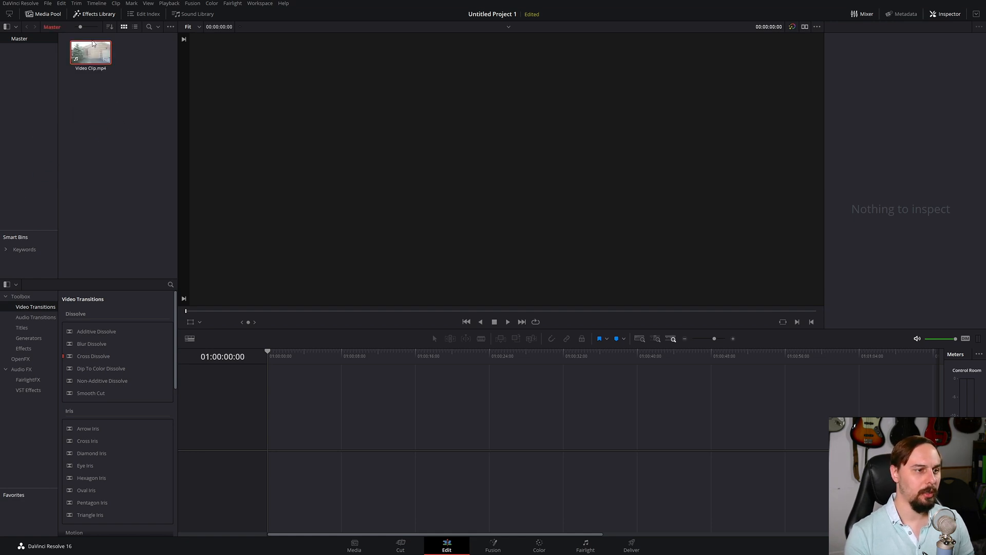
mouse_move(93, 46)
left_mouse_down()
mouse_move(310, 417)
mouse_move(278, 451)
left_mouse_up()
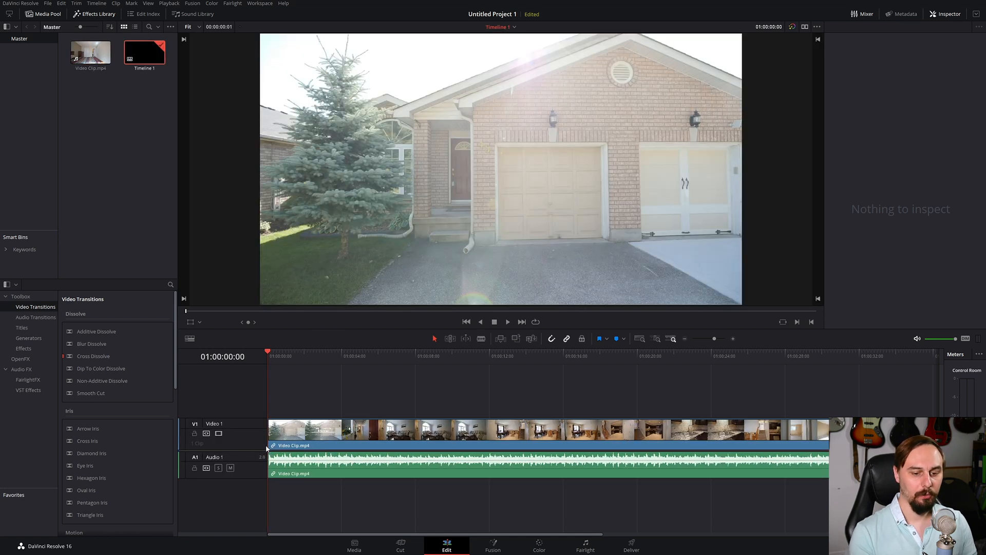
left_click(269, 447)
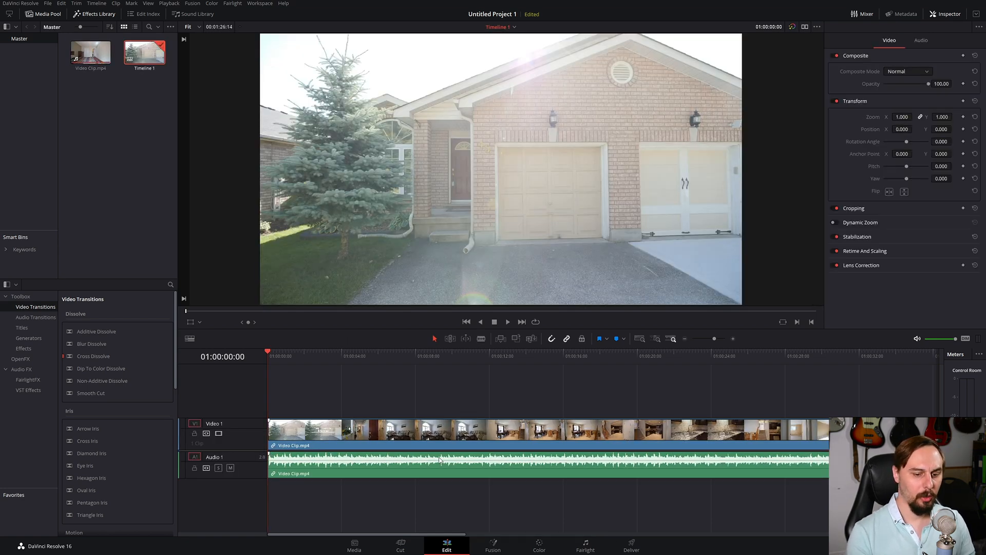
left_click(588, 547)
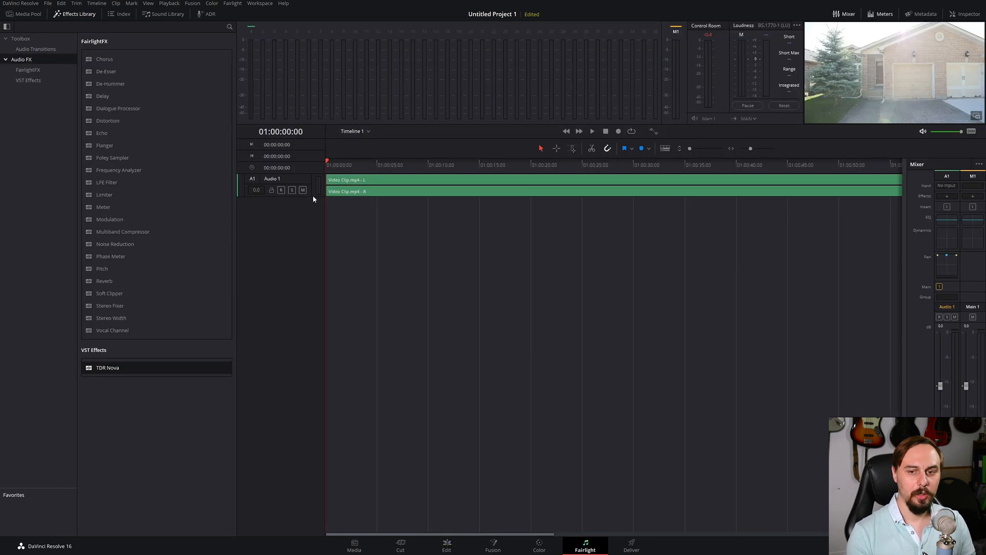
- Increase the Audio 1 track height so its waveforms show
left_click_drag(312, 197, 312, 253)
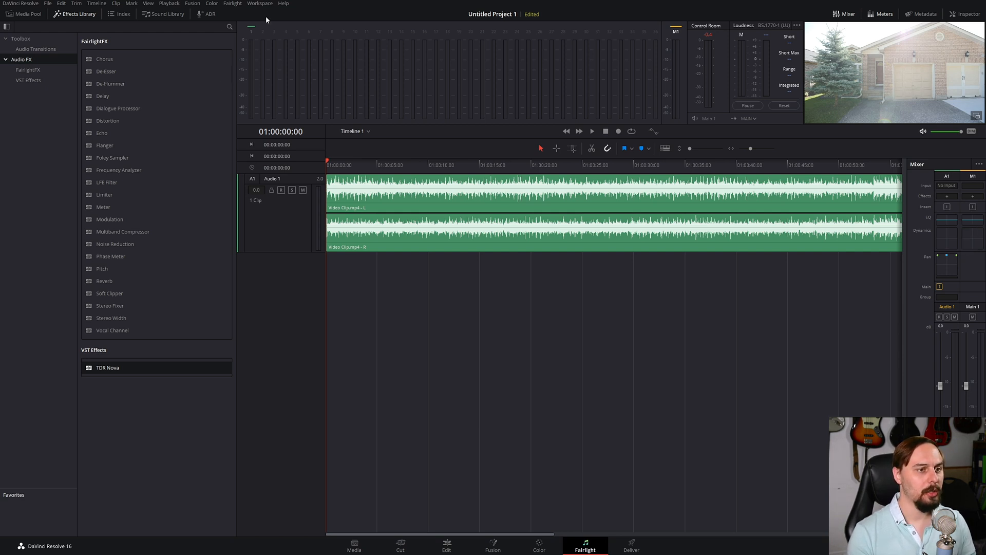
- Show the Presets Library filtered to global track presets
left_click(232, 4)
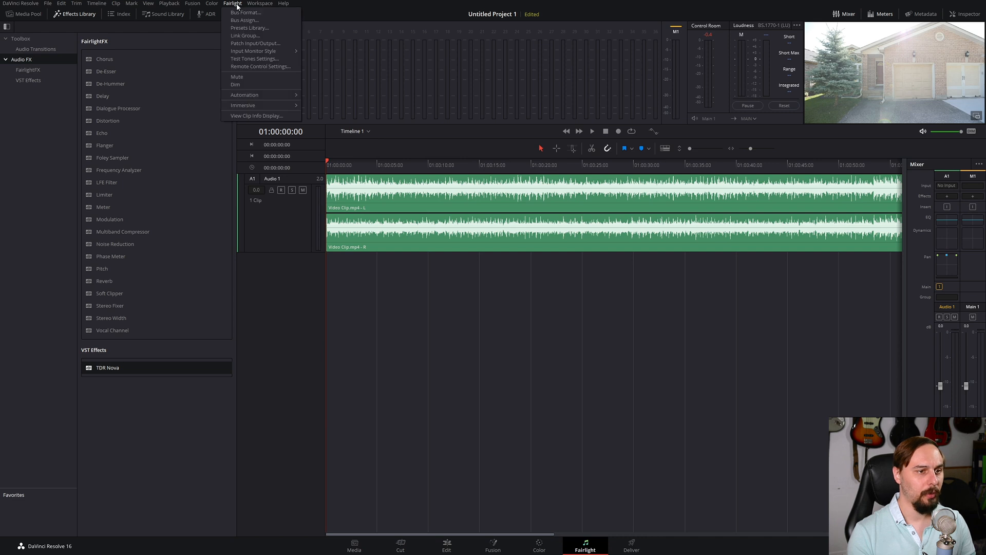
left_click(258, 29)
left_click(440, 214)
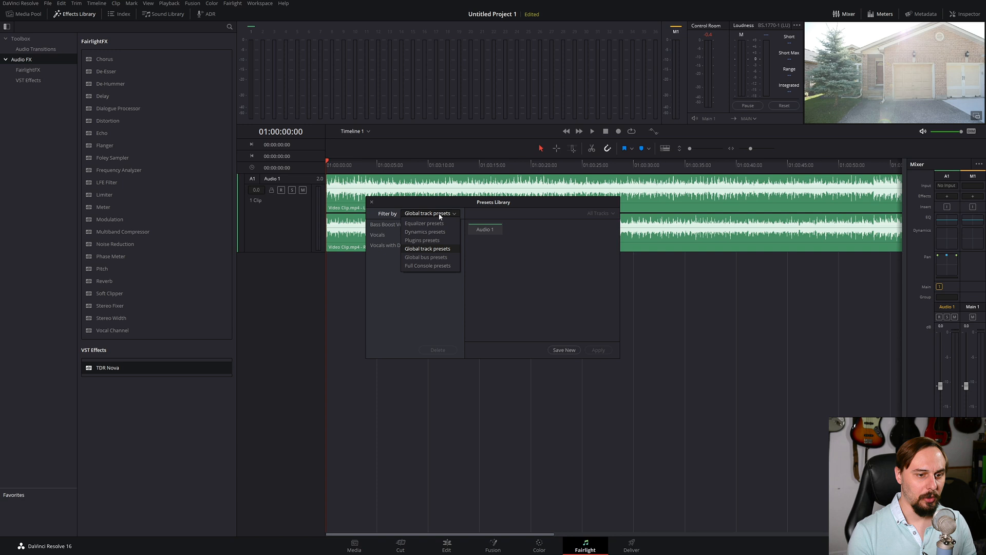
left_click(429, 250)
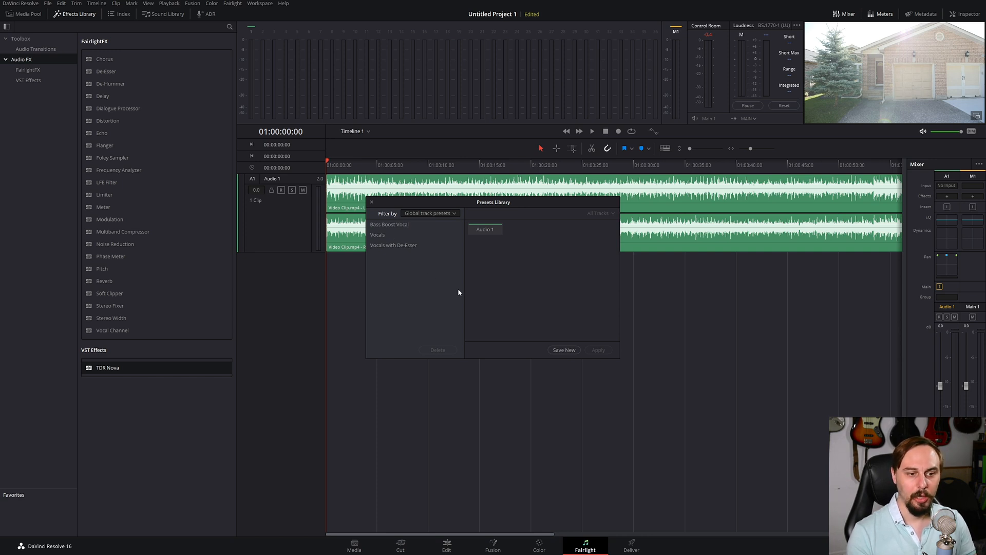
- Apply the Vocals with De-Esser preset to Audio 1
left_click(406, 247)
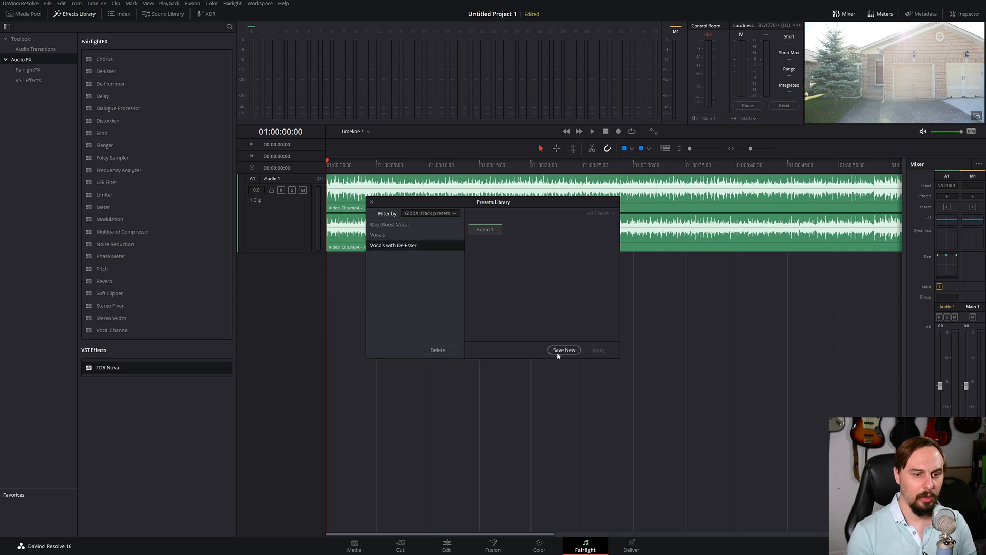
left_click(488, 230)
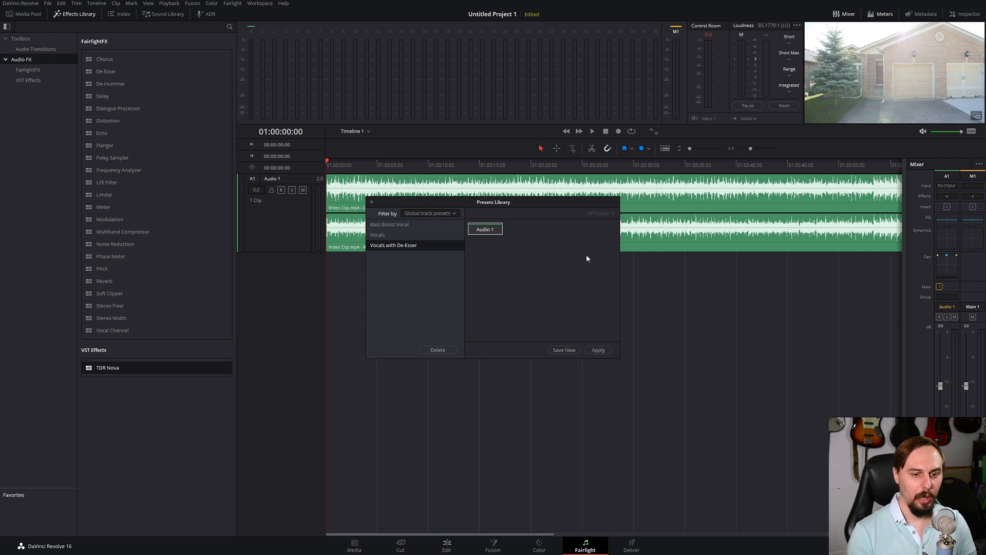
left_click(608, 351)
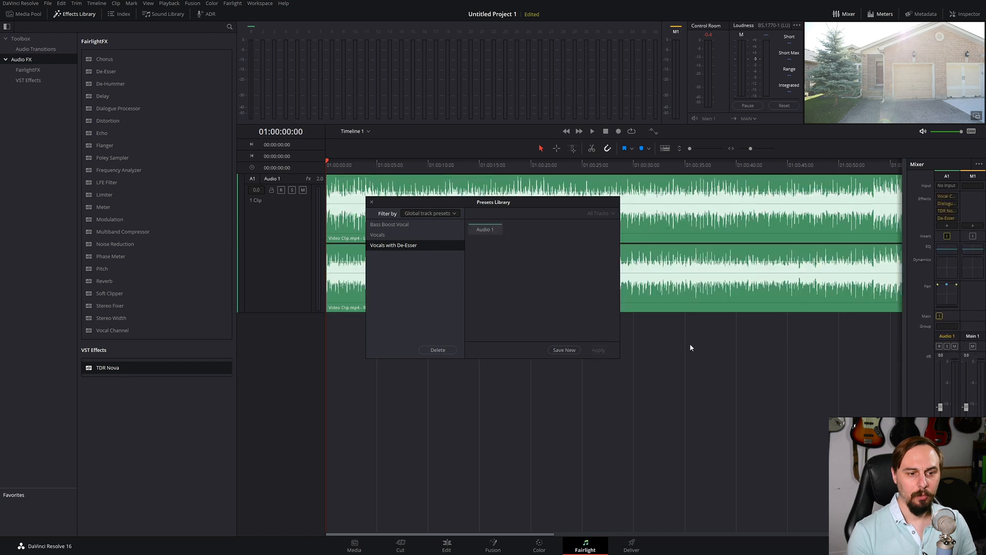
- Close the library and review the De-Esser and TDR Nova effect windows
left_click(372, 203)
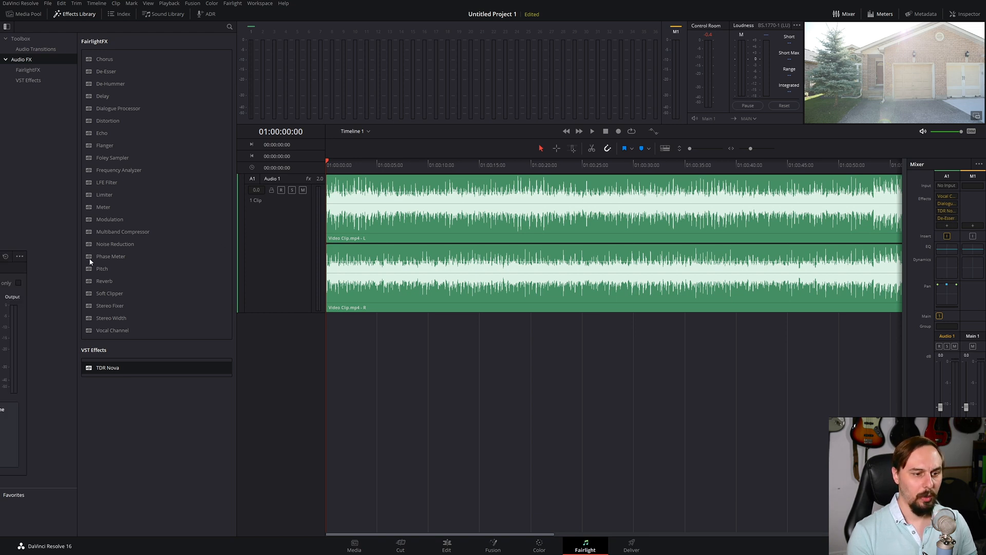
left_click(945, 218)
left_click(239, 238)
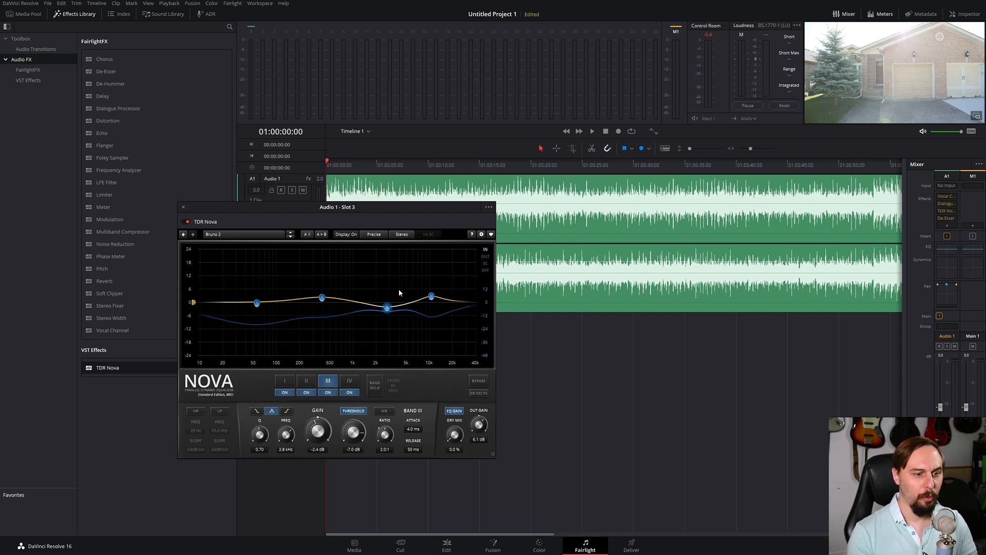
left_click(183, 208)
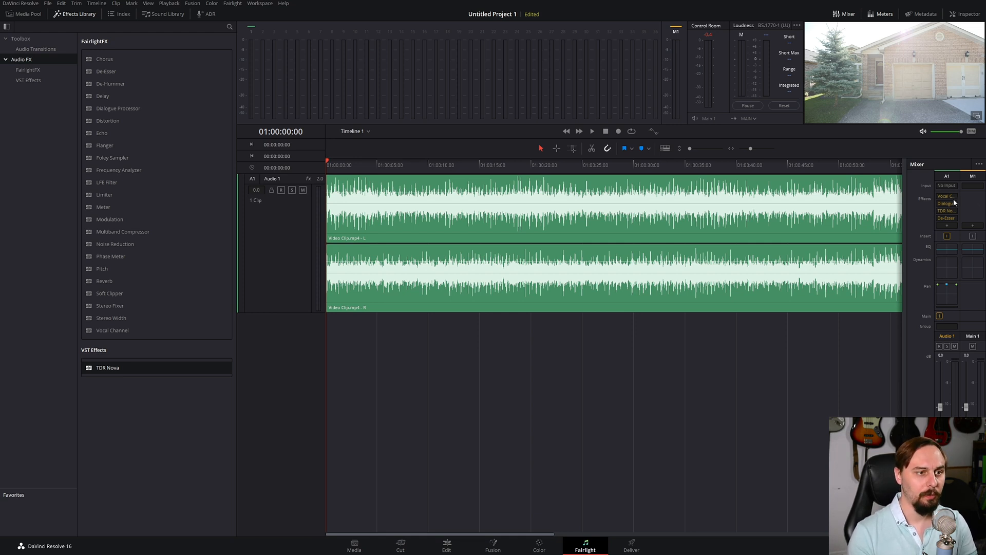
- Save Audio 1 as a new global track preset named Test Track
left_click(233, 4)
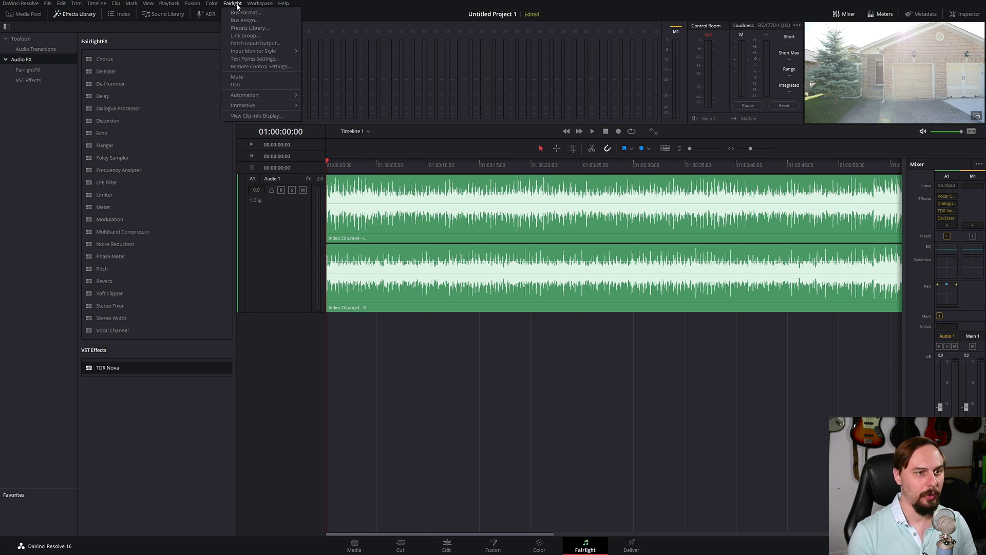
left_click(264, 29)
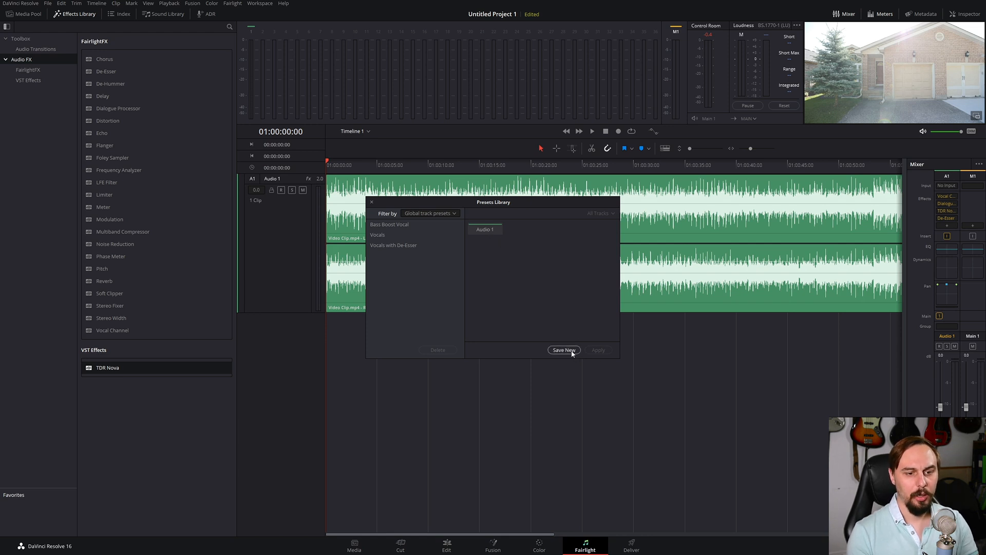
left_click(486, 231)
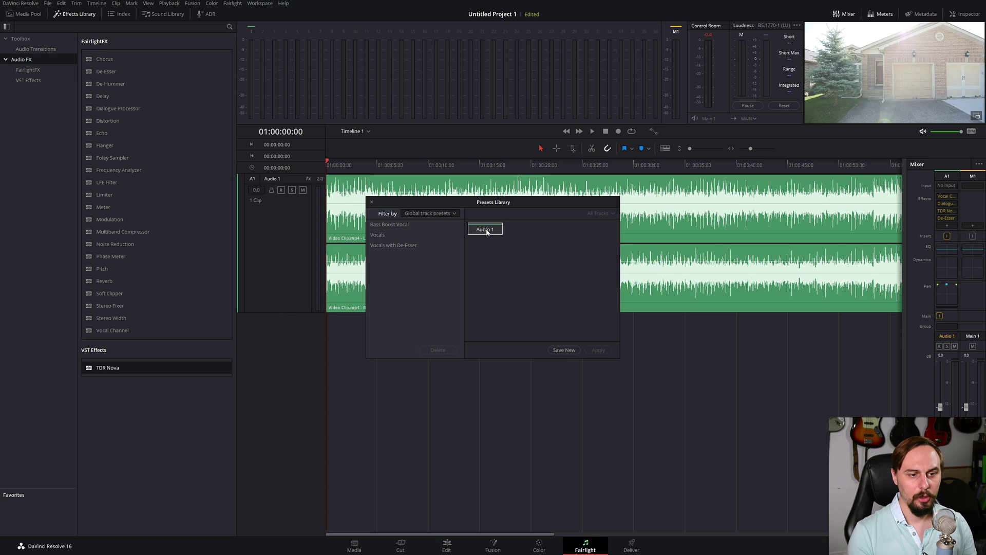
left_click(567, 350)
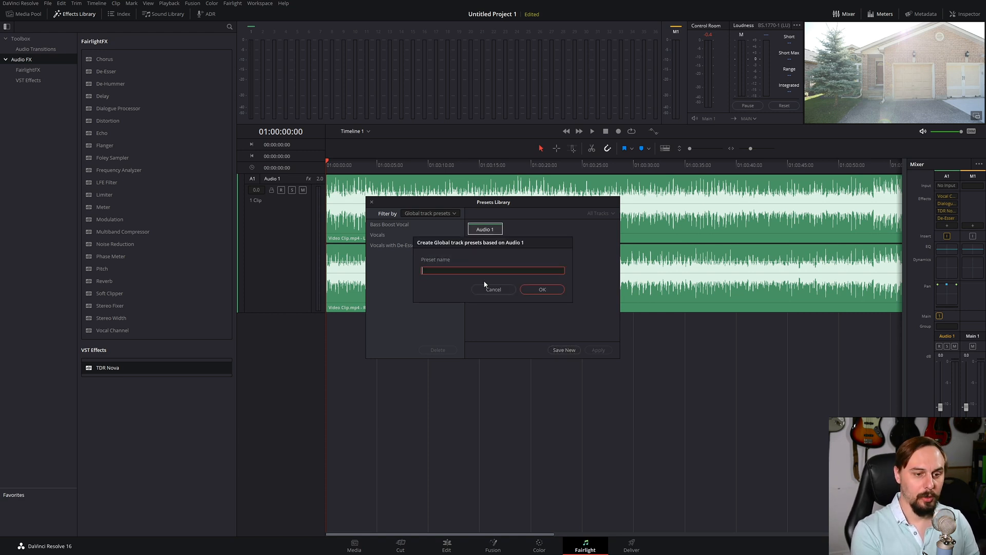
type("Test Tra")
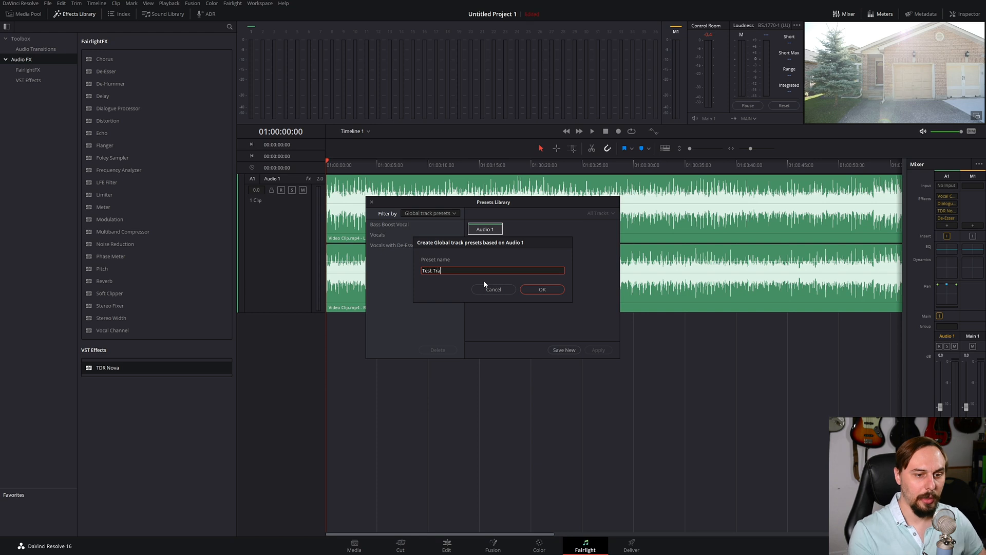
type("ck")
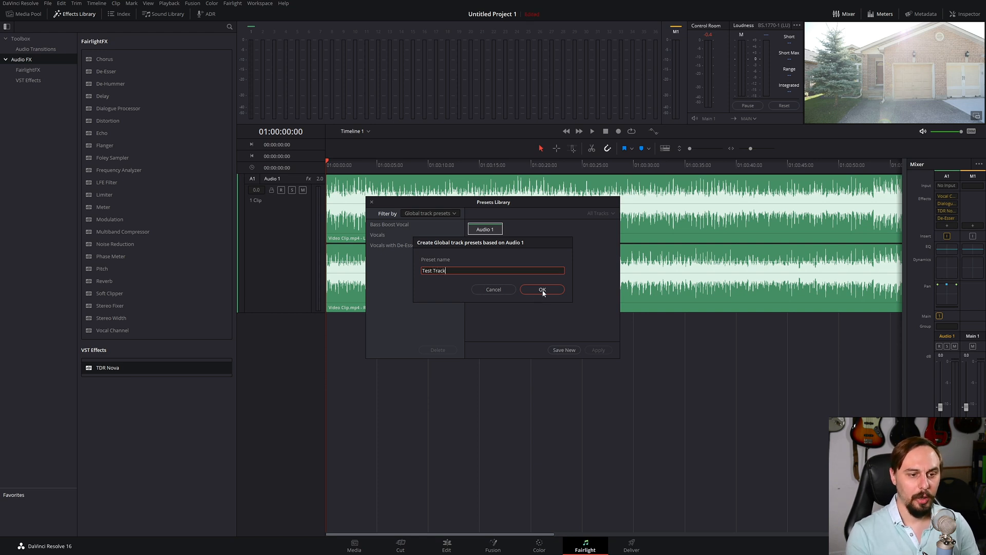
left_click(542, 290)
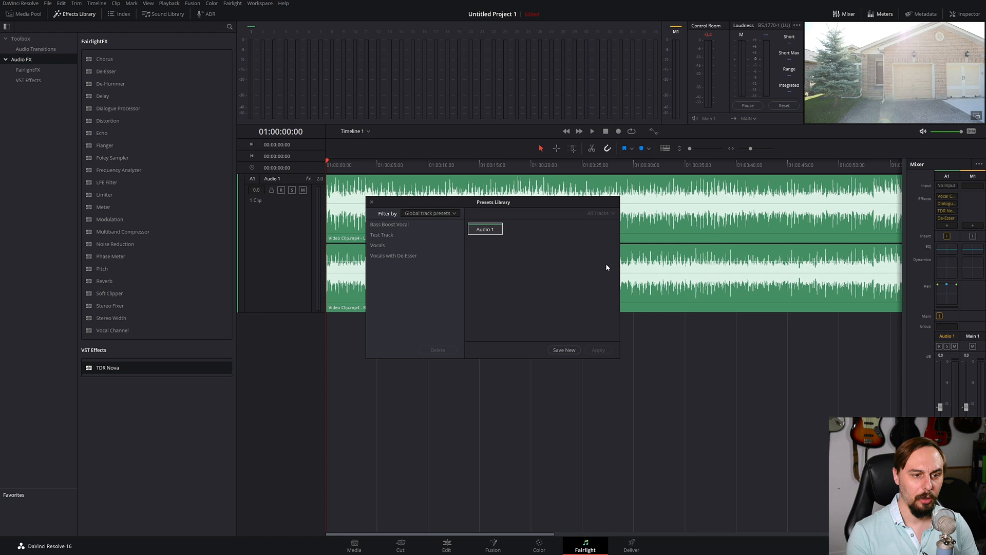
- Delete the Vocal Channel, Dialogue and De-Esser plugins from Audio 1's mixer strip
left_click(373, 203)
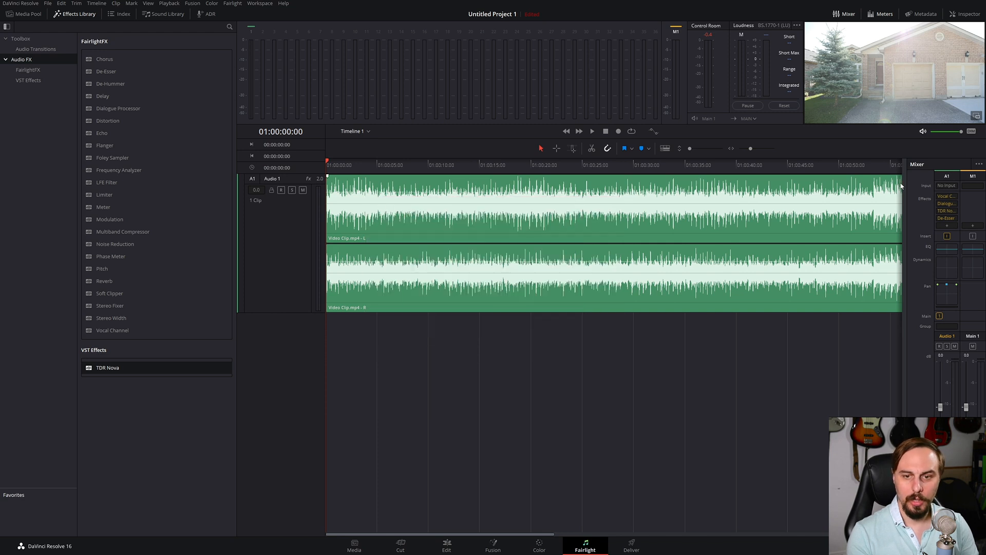
right_click(953, 199)
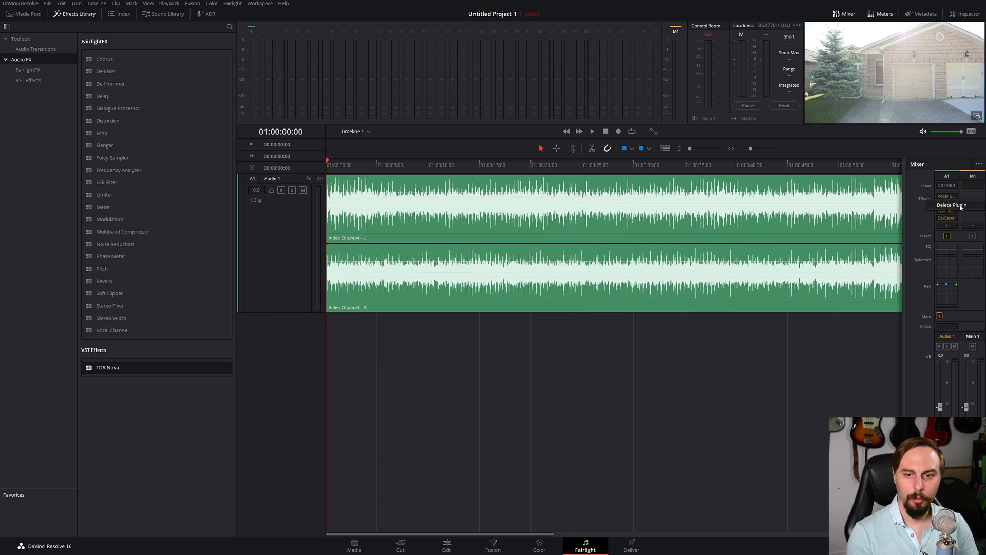
left_click(960, 205)
right_click(955, 202)
left_click(957, 204)
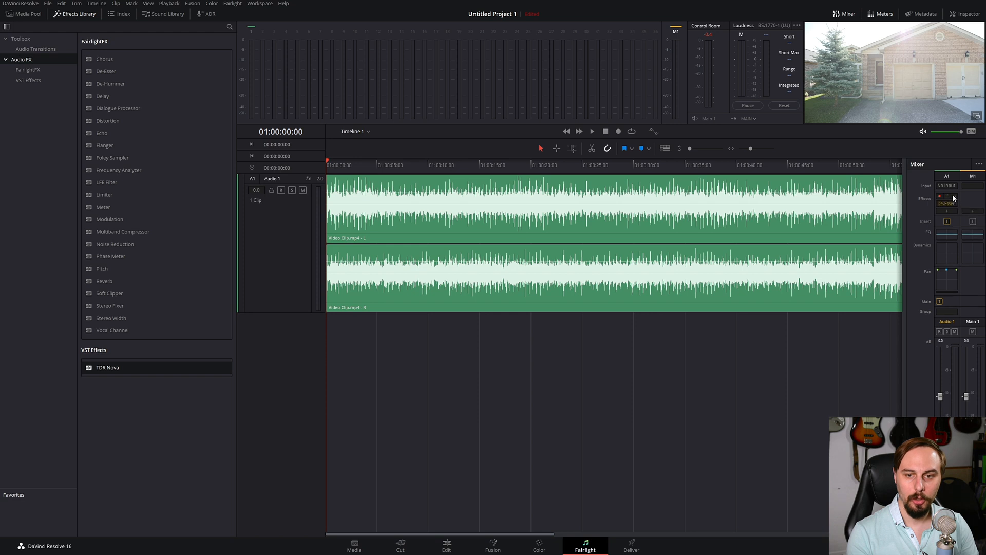
right_click(955, 196)
left_click(959, 205)
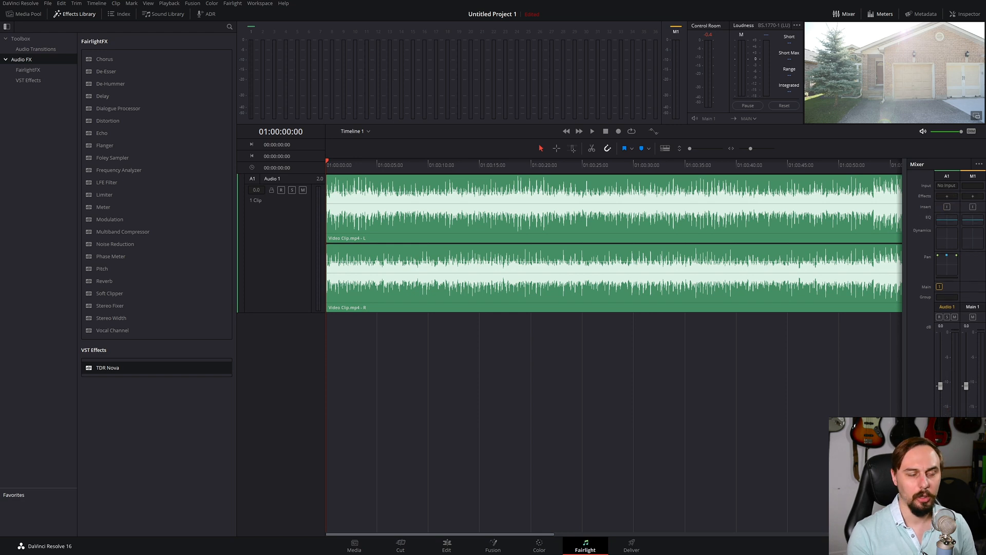
- Apply the Test Track preset to Audio 1, restoring its effects chain
left_click(231, 3)
left_click(259, 36)
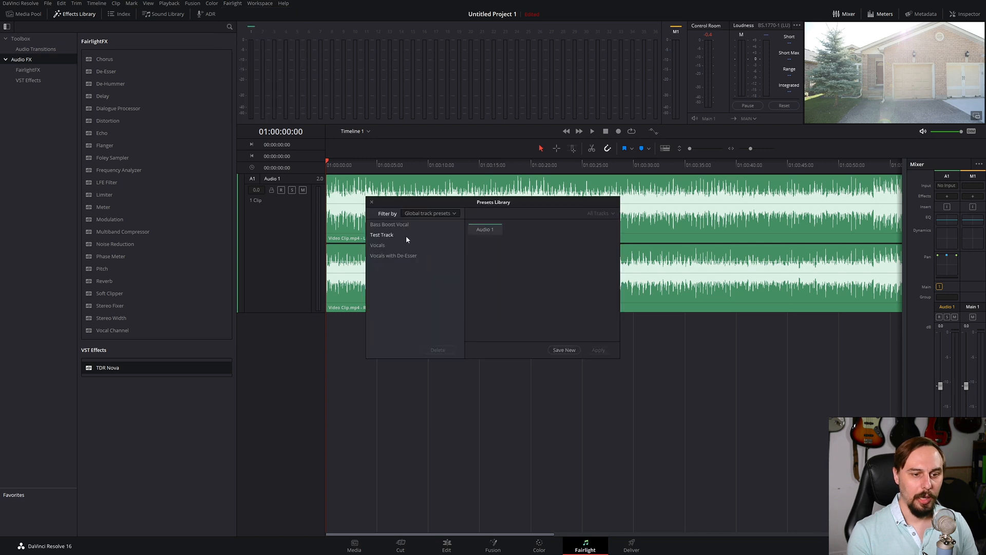
left_click(393, 235)
left_click(486, 229)
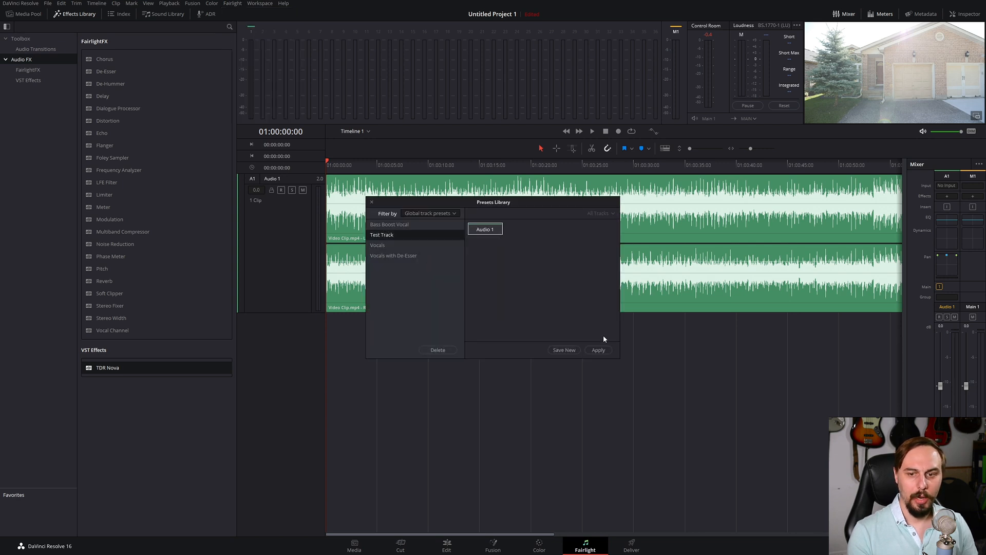
left_click(599, 351)
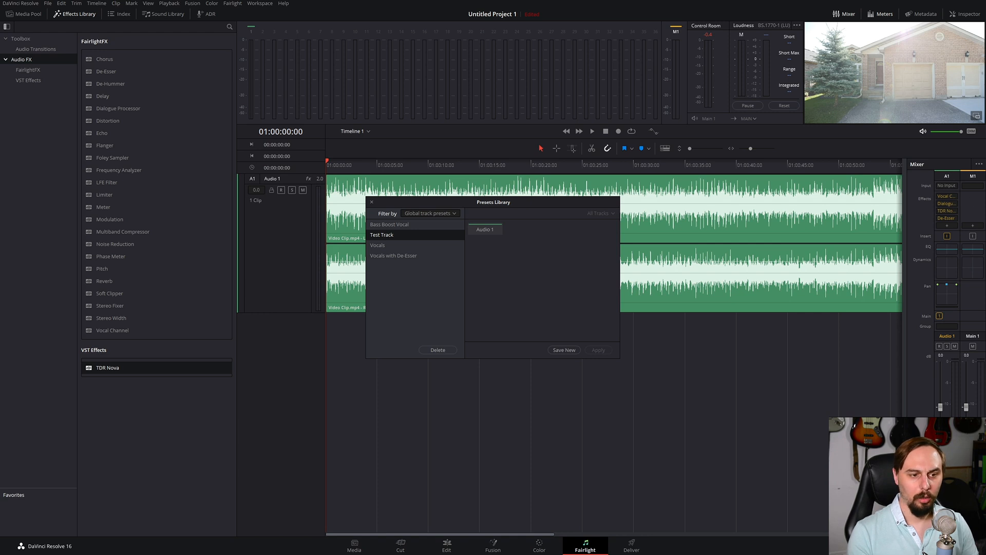
left_click(371, 203)
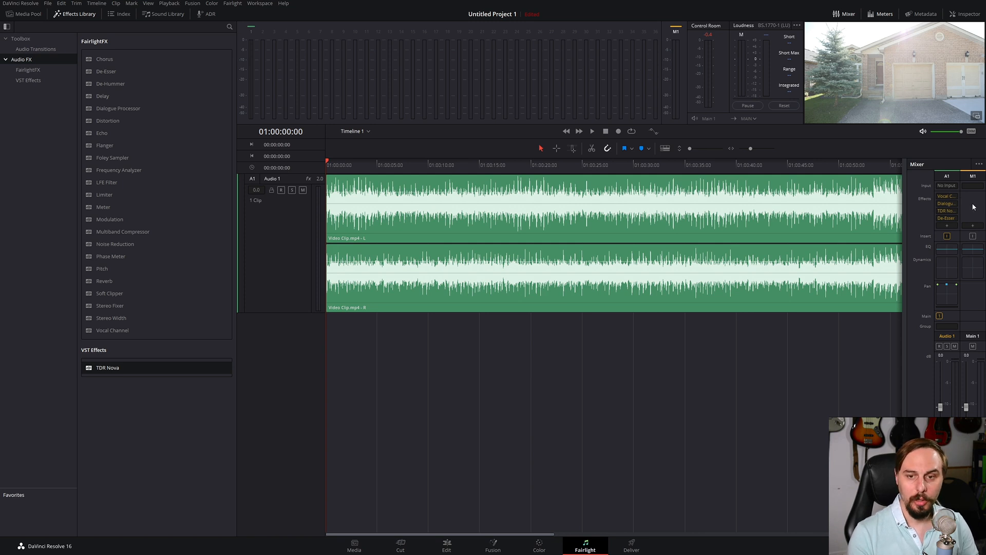
- Add a Multiband Compressor and a second Vocal Channel to Audio 1's chain
left_click(948, 225)
mouse_move(947, 248)
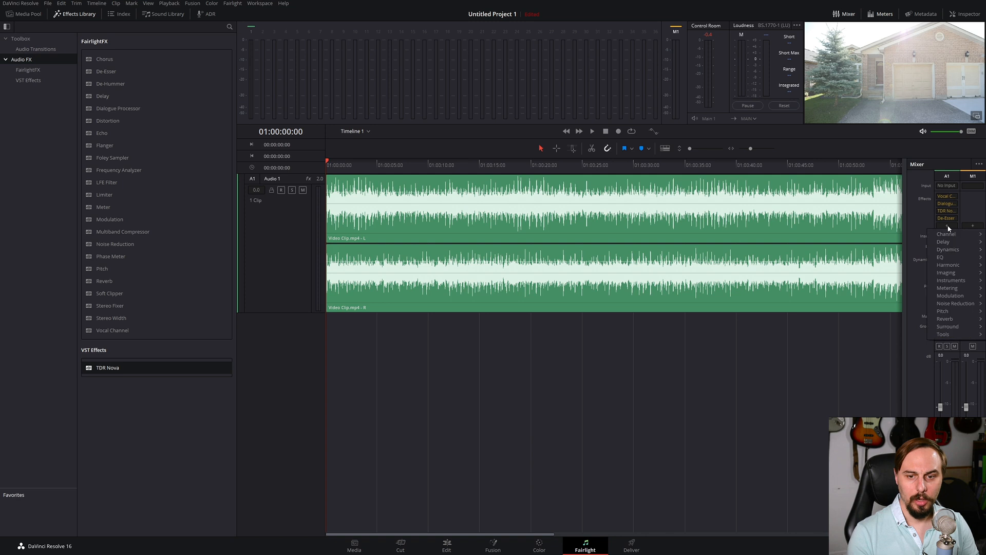
left_click(902, 260)
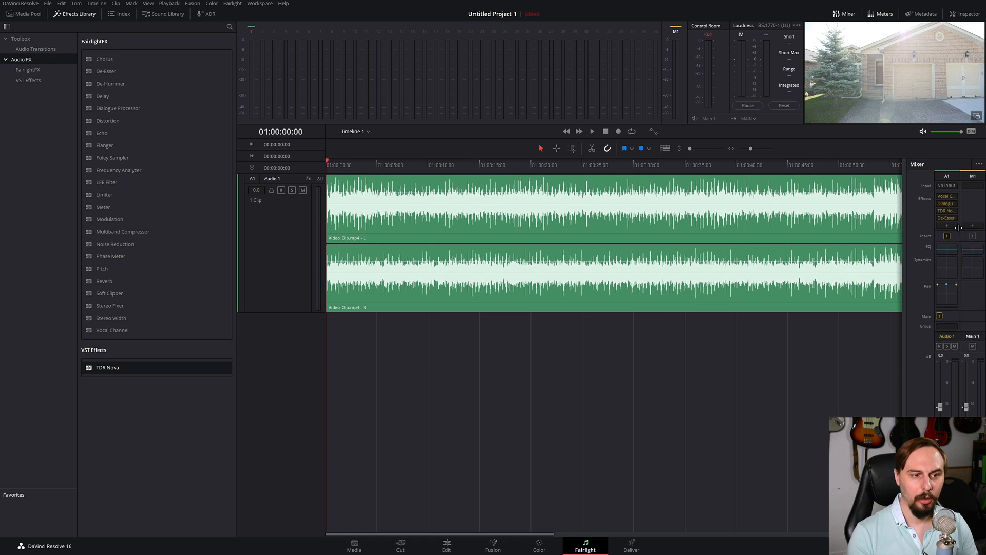
left_click(328, 125)
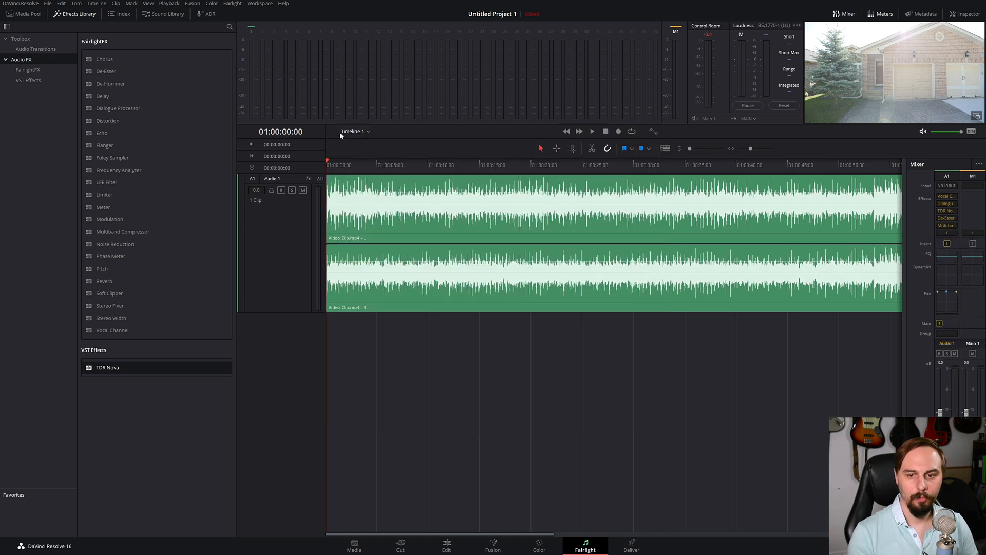
left_click(946, 233)
mouse_move(947, 241)
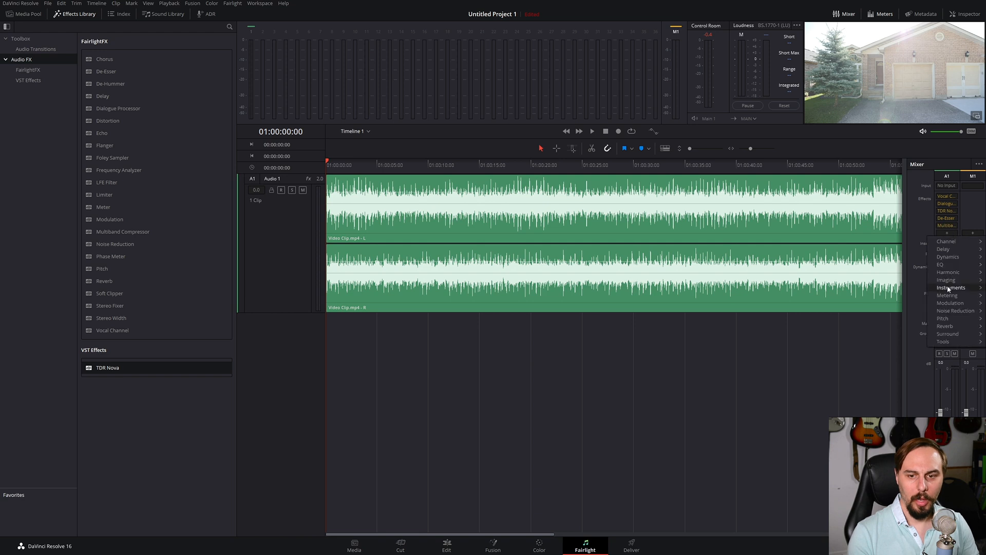
left_click(901, 250)
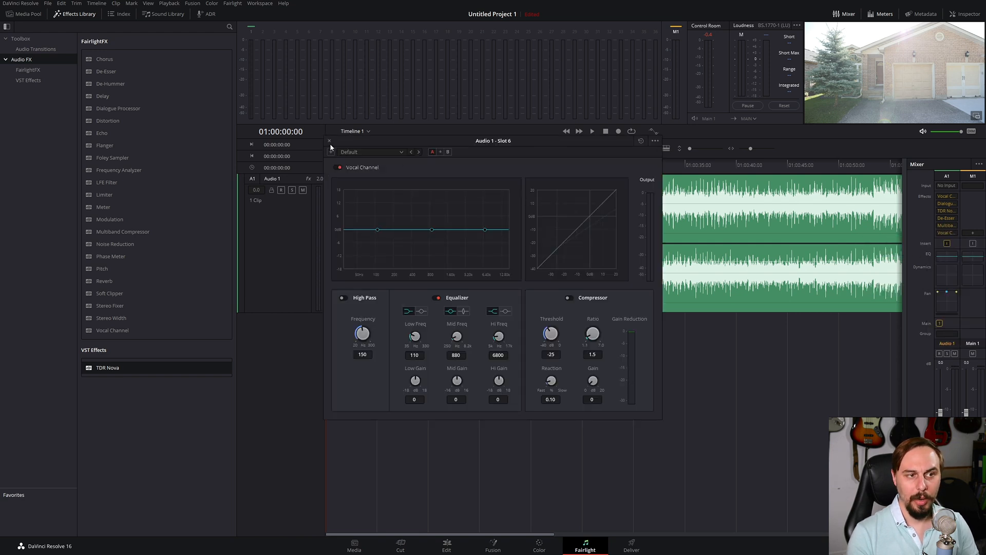
- Update the Test Track preset with Audio 1's current six-effect chain
left_click(331, 143)
left_click(248, 3)
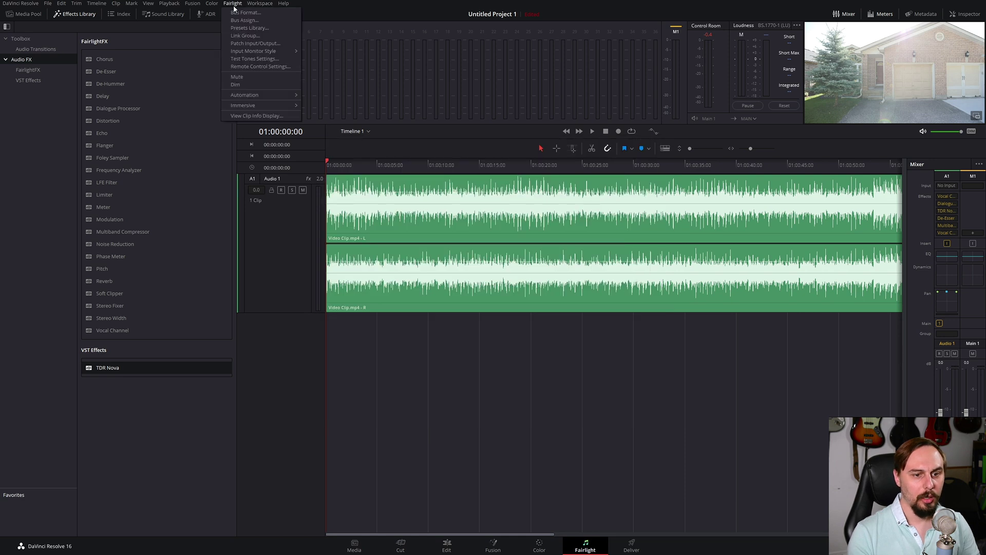
left_click(258, 31)
left_click(382, 234)
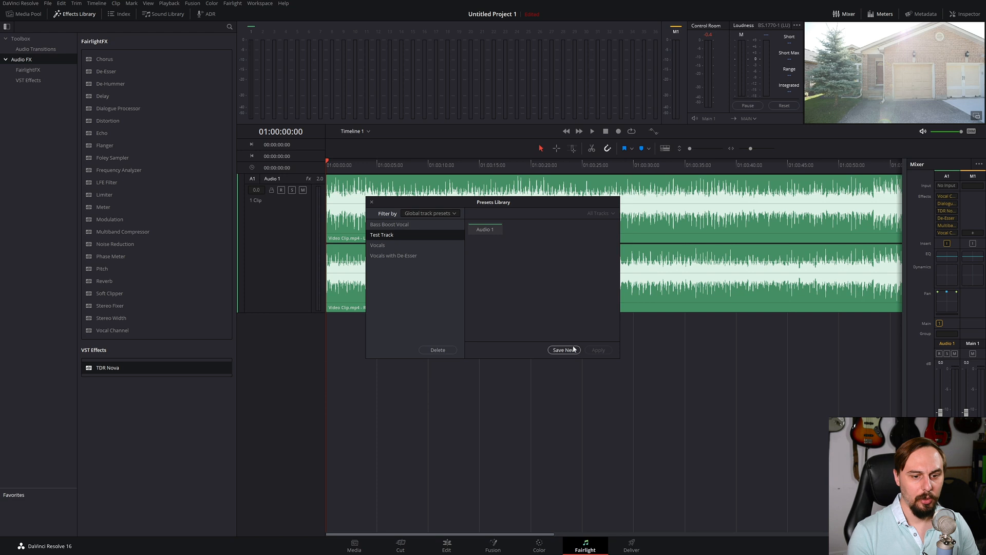
left_click(484, 230)
left_click(565, 350)
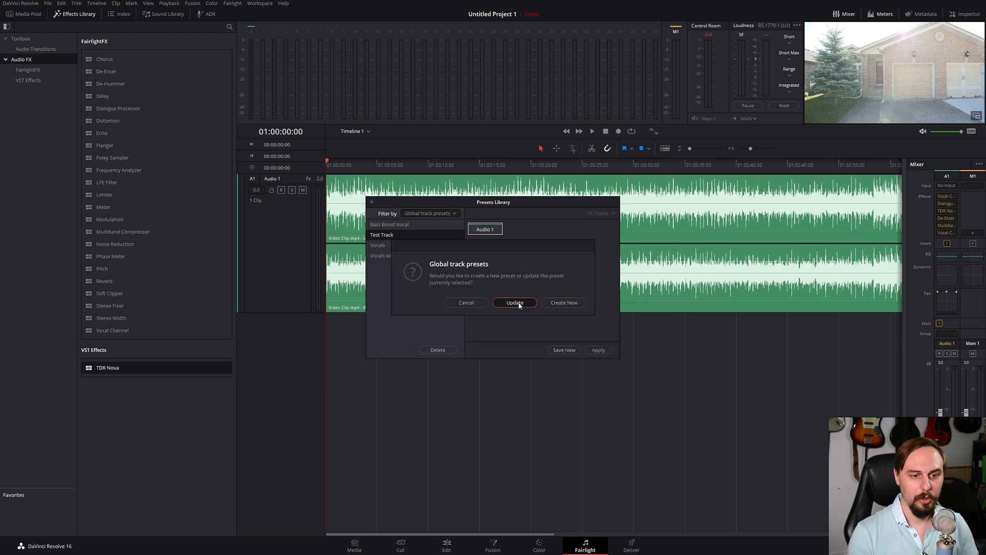
left_click(516, 302)
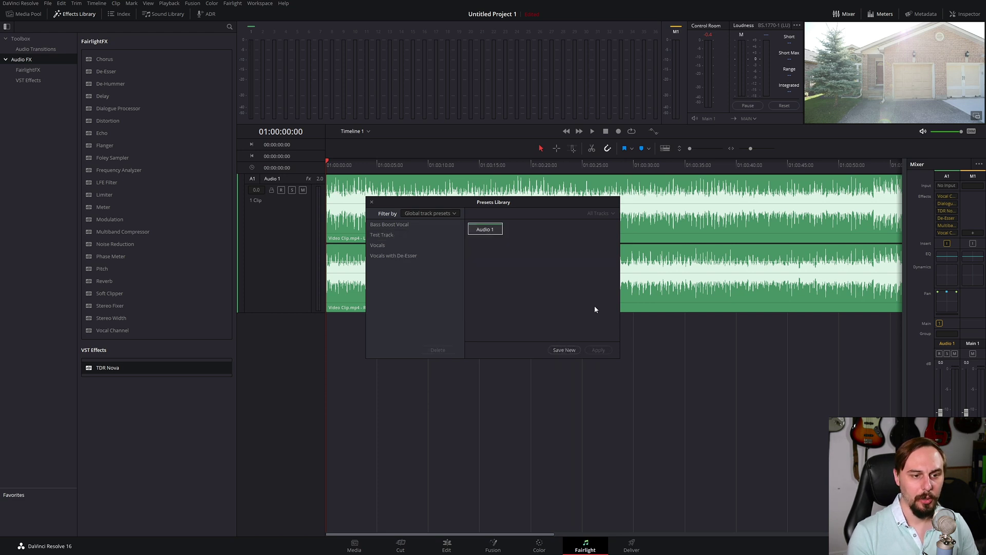
- Apply the Vocals preset to Audio 1, then reapply the updated Test Track preset
left_click(379, 245)
left_click(601, 350)
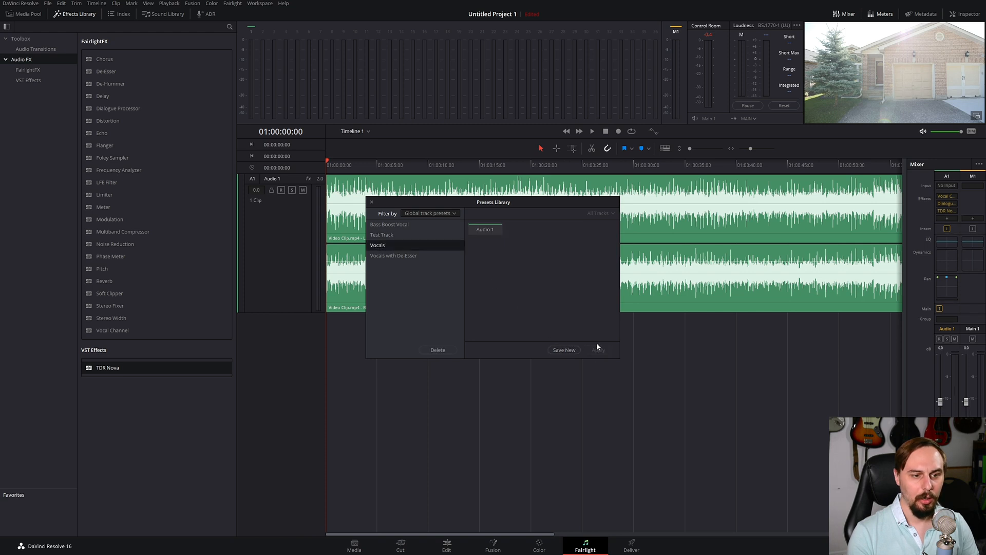
left_click(381, 234)
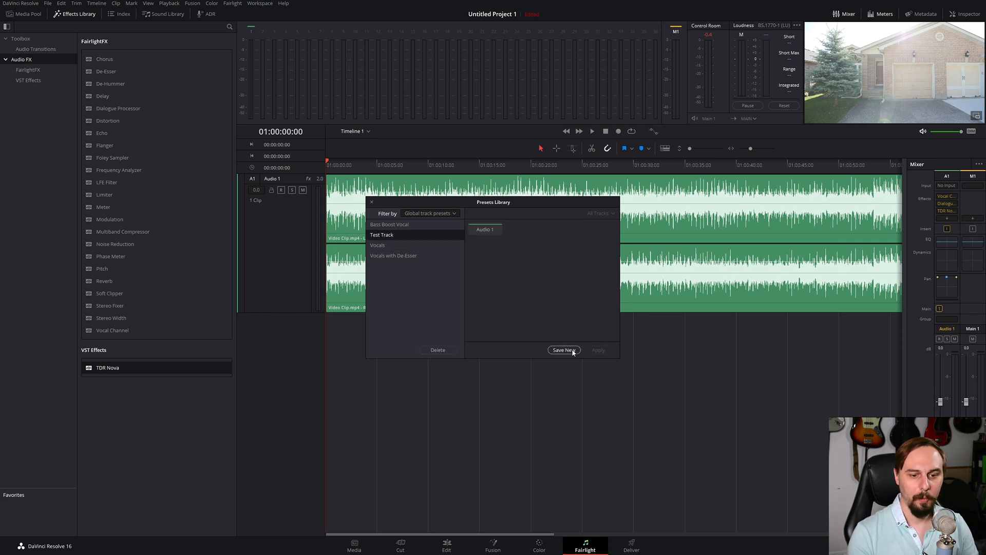
left_click(480, 229)
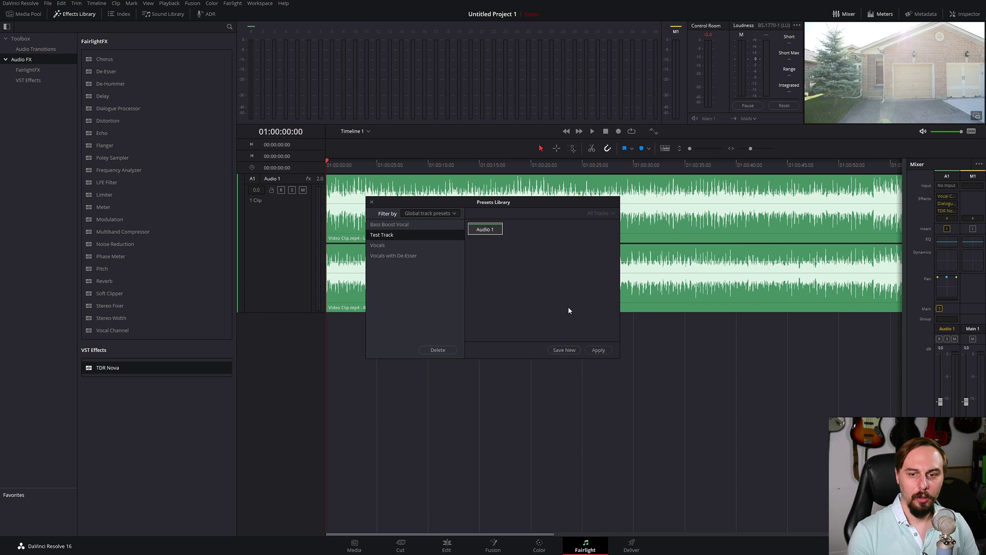
left_click(599, 350)
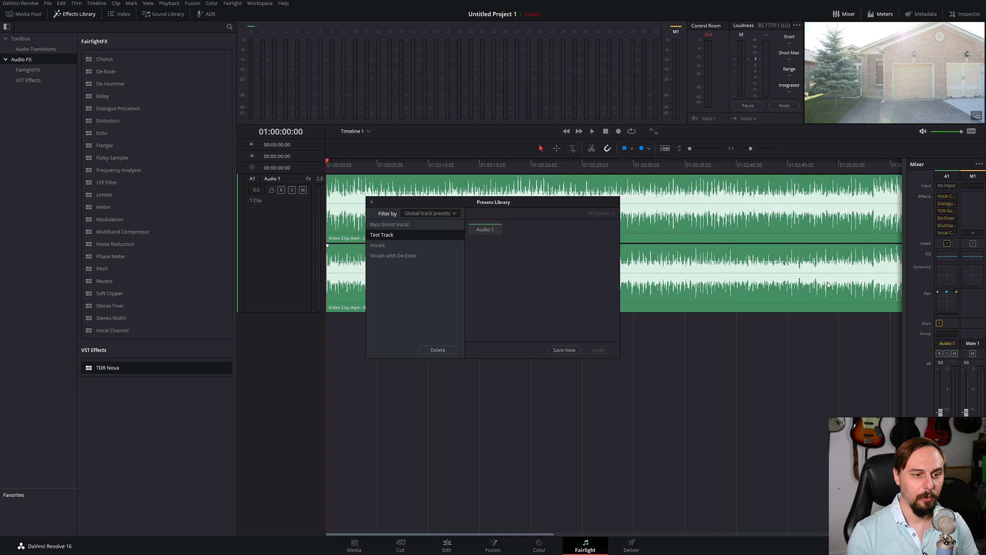
- Close the Presets Library, leaving Audio 1 with the Test Track chain
key("Escape")
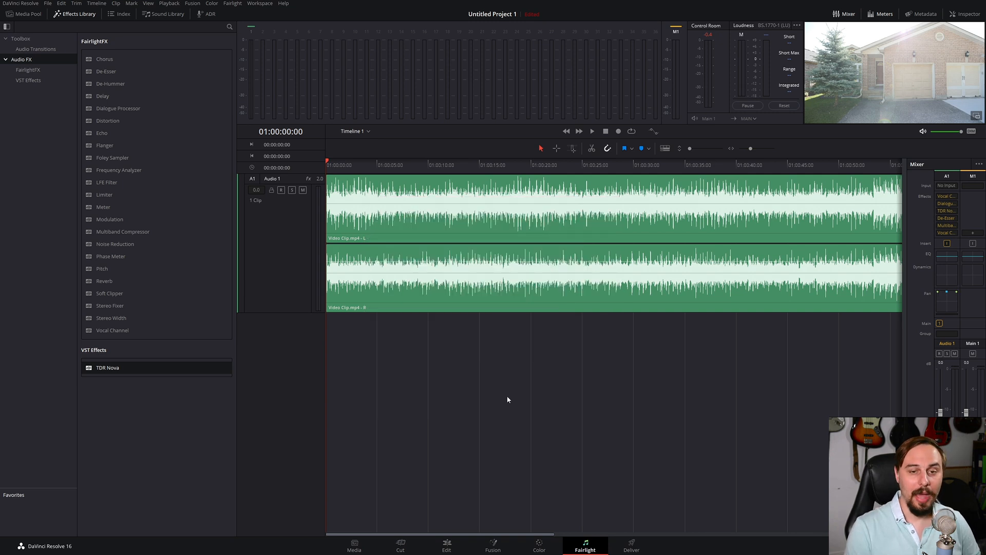